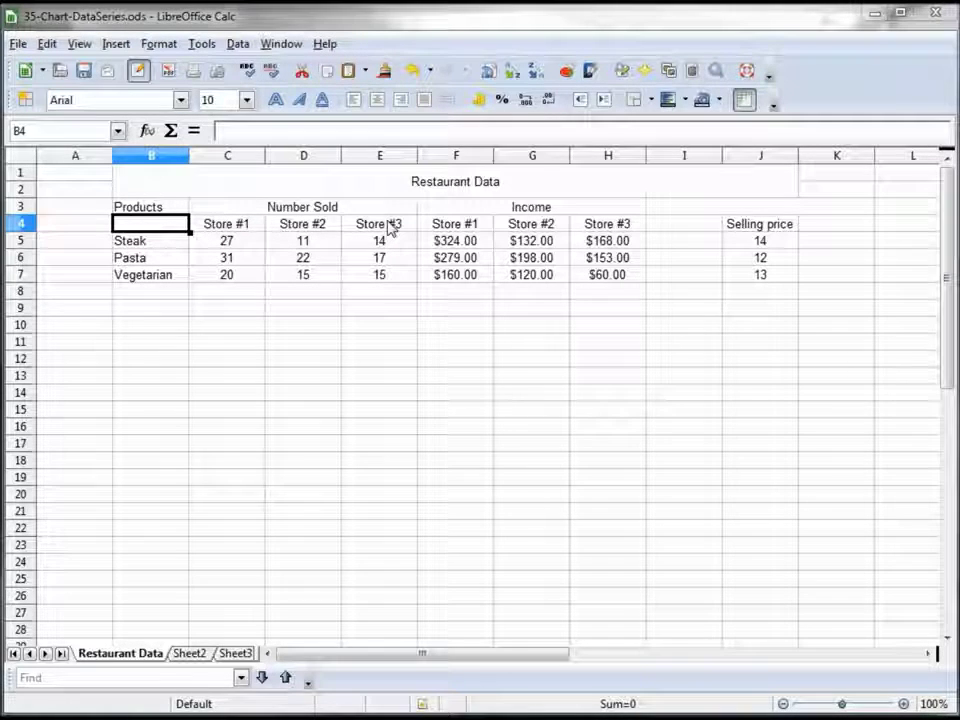
# Highlight the Number Sold values, the Income values and the Selling price column one after another to review the source data.
pyautogui.moveTo(228, 242); pyautogui.dragTo(369, 285)
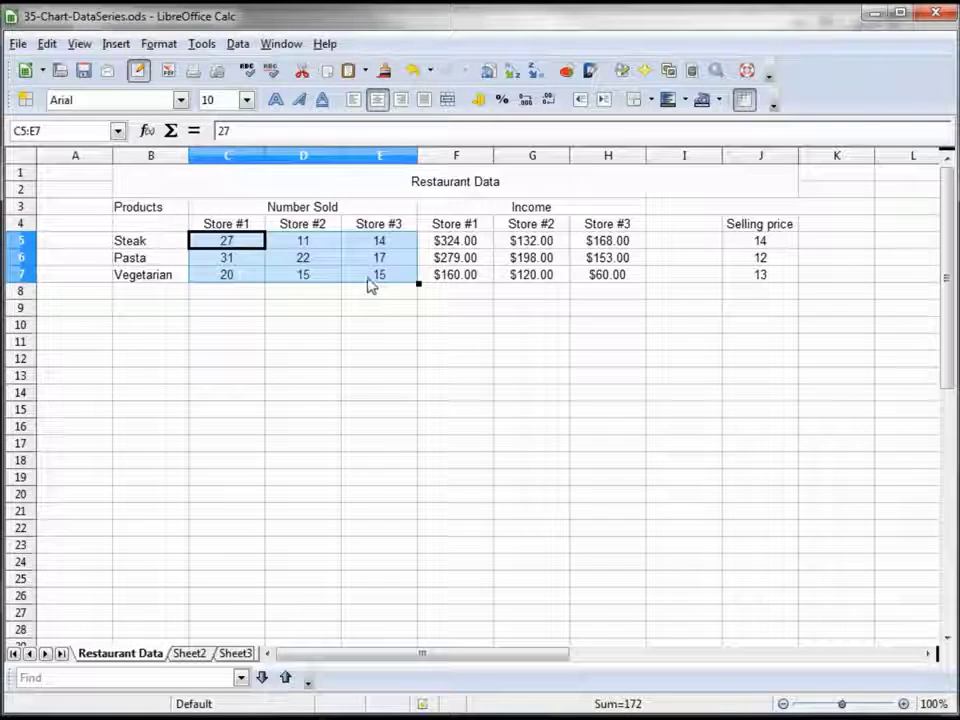
pyautogui.moveTo(456, 249); pyautogui.dragTo(600, 274)
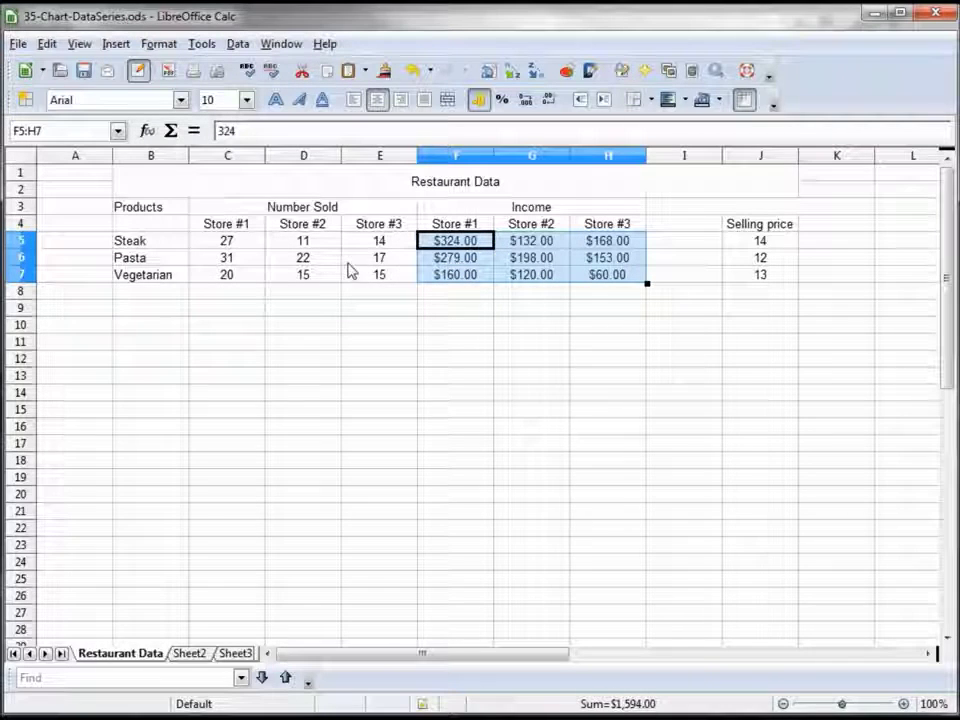
pyautogui.moveTo(786, 225); pyautogui.dragTo(789, 279)
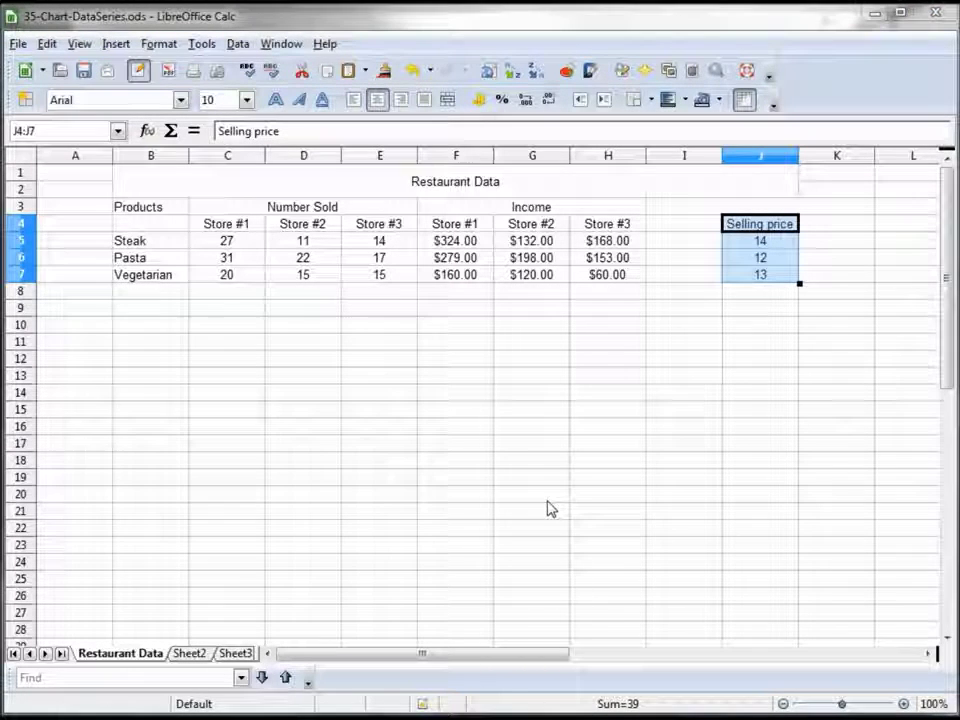
# Start a chart from the product names and Number Sold data in B4:E7, keeping the wizard clear of the preview.
pyautogui.moveTo(150, 223); pyautogui.dragTo(380, 274)
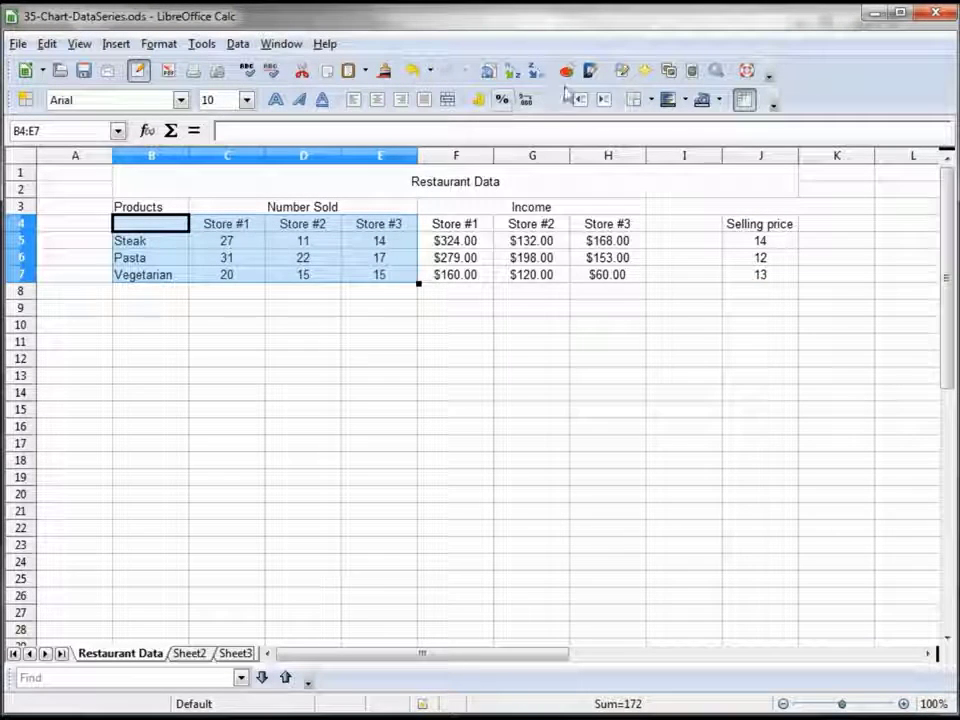
pyautogui.click(567, 71)
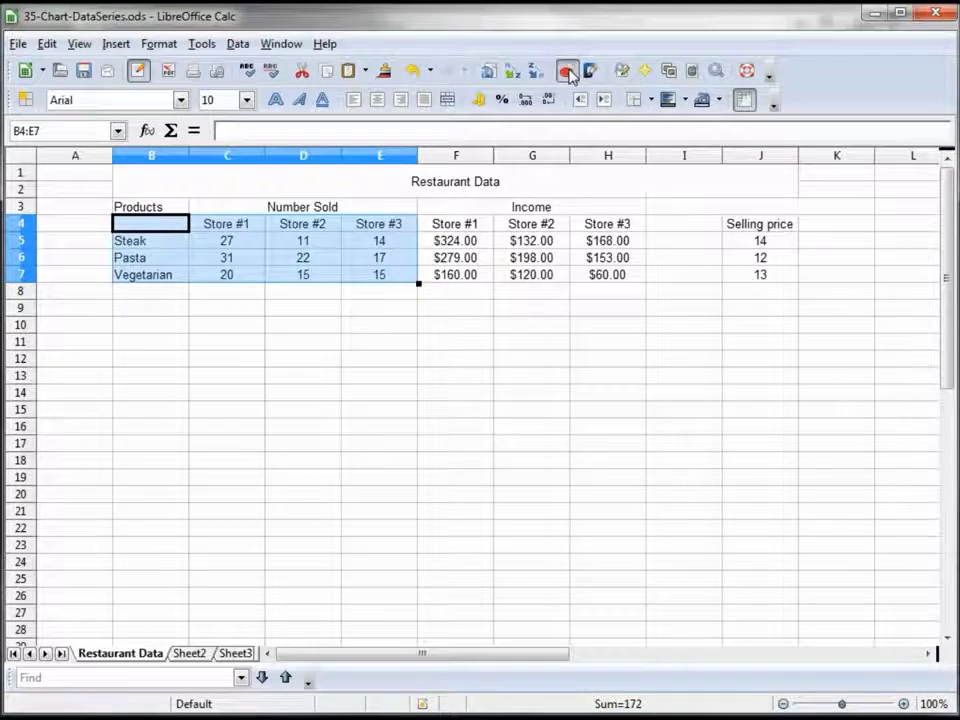
pyautogui.moveTo(853, 266); pyautogui.dragTo(505, 23)
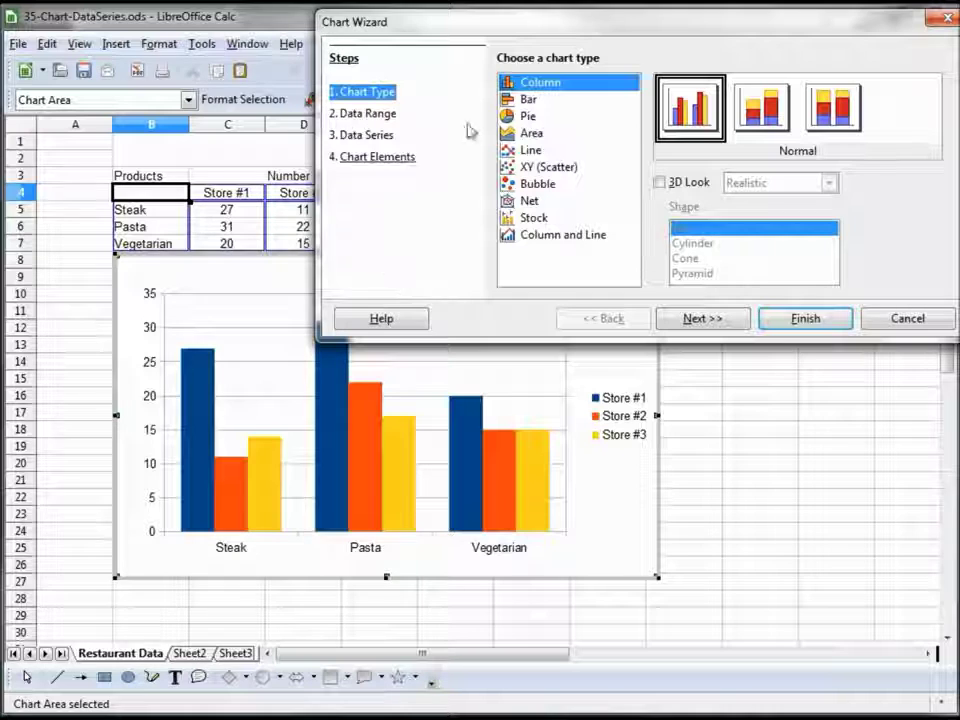
# Try the Line chart type with the Lines Only variant, and switch back to the Column type.
pyautogui.click(530, 152)
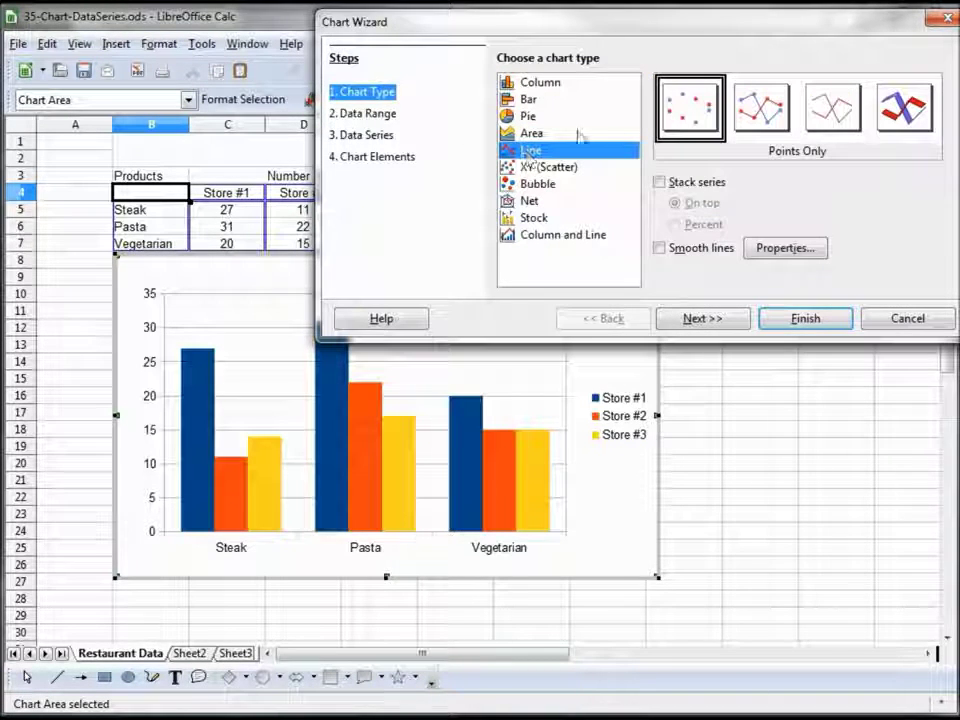
pyautogui.click(833, 110)
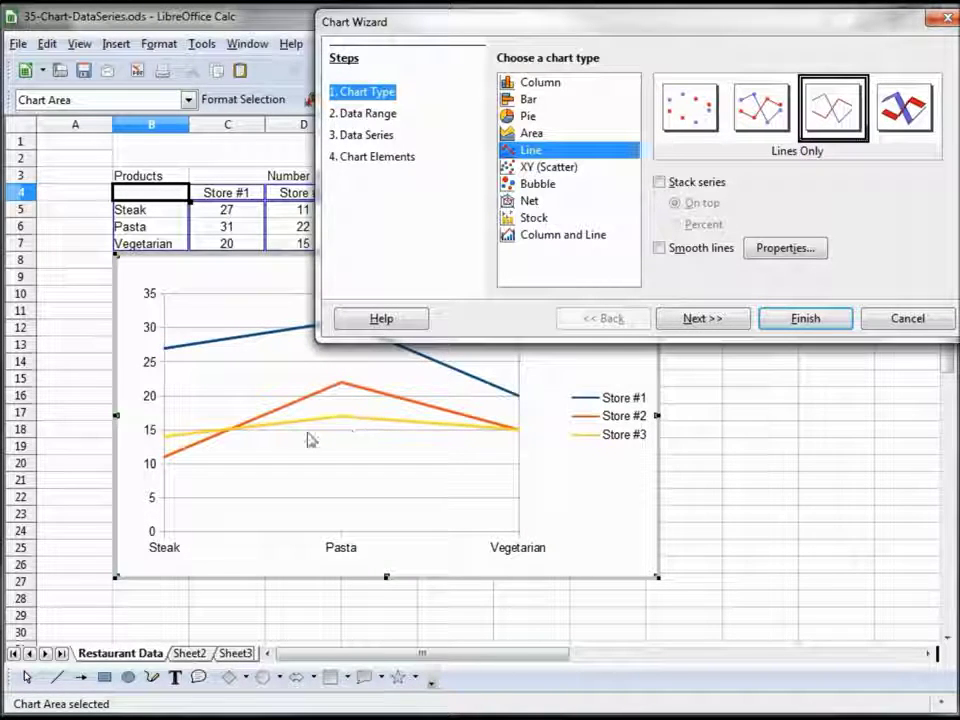
pyautogui.click(545, 84)
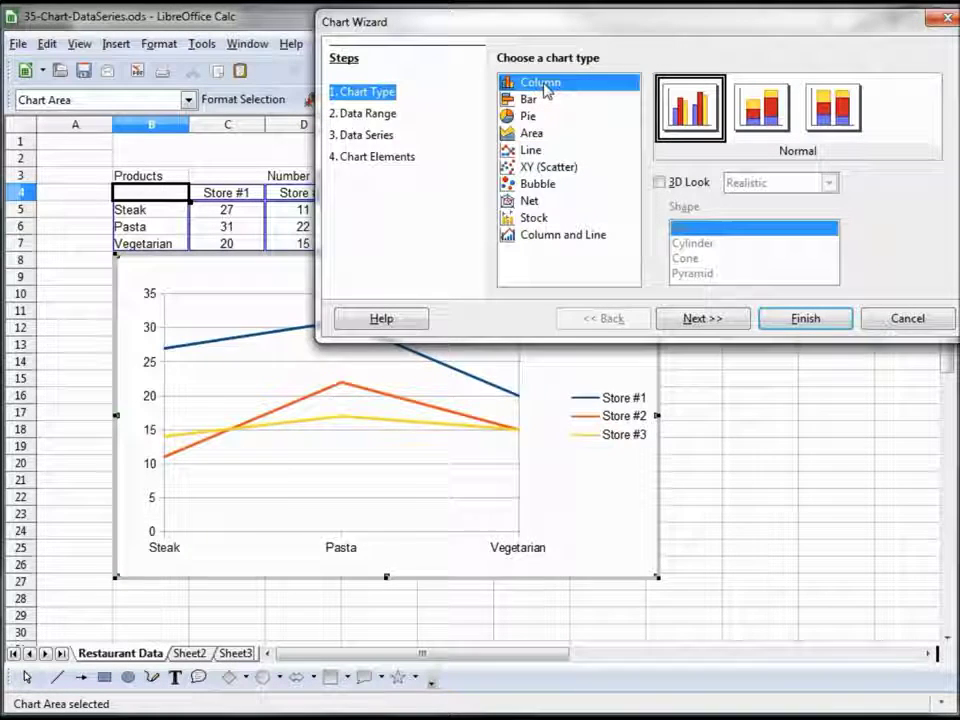
pyautogui.moveTo(602, 26); pyautogui.dragTo(384, 291)
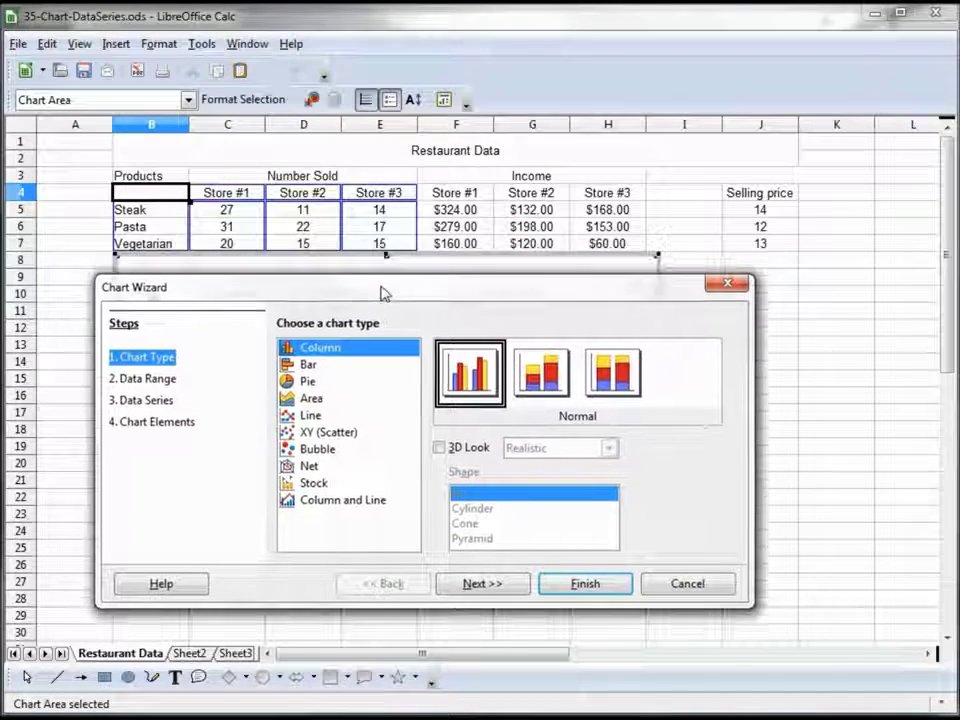
# Examine the chart's data range and the name, Y-value and category ranges of the Store #1, Store #2 and Store #3 series.
pyautogui.click(156, 386)
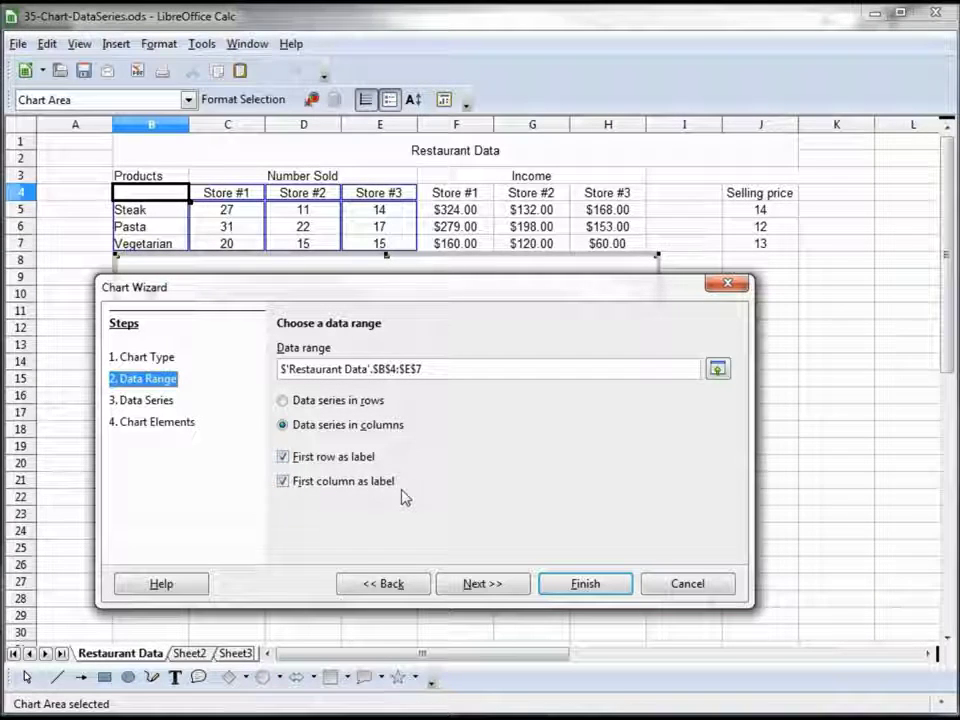
pyautogui.click(157, 401)
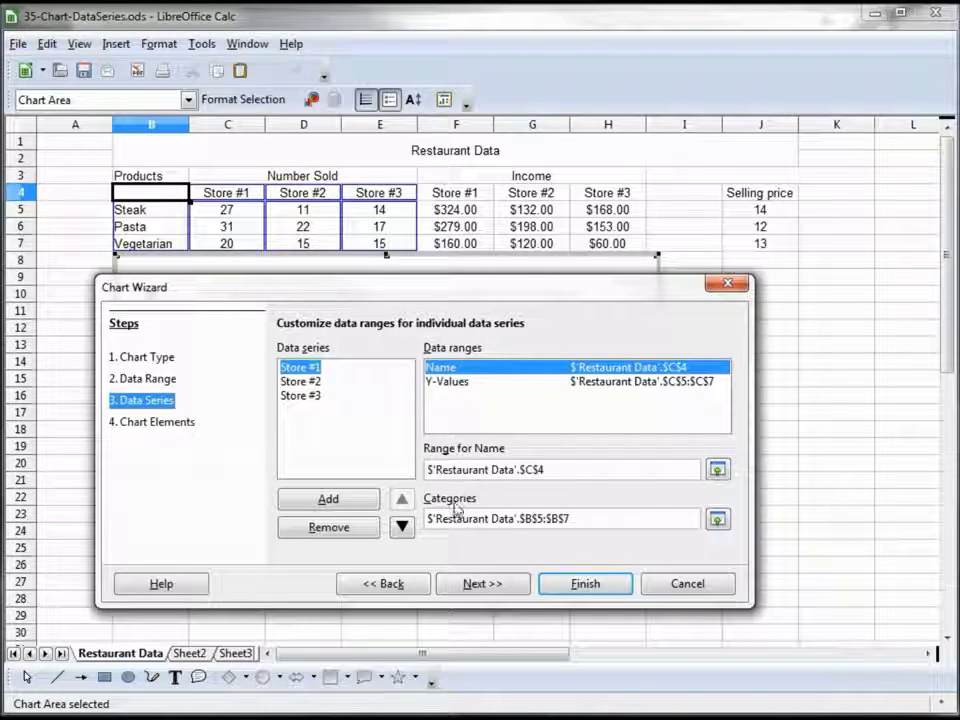
pyautogui.click(316, 382)
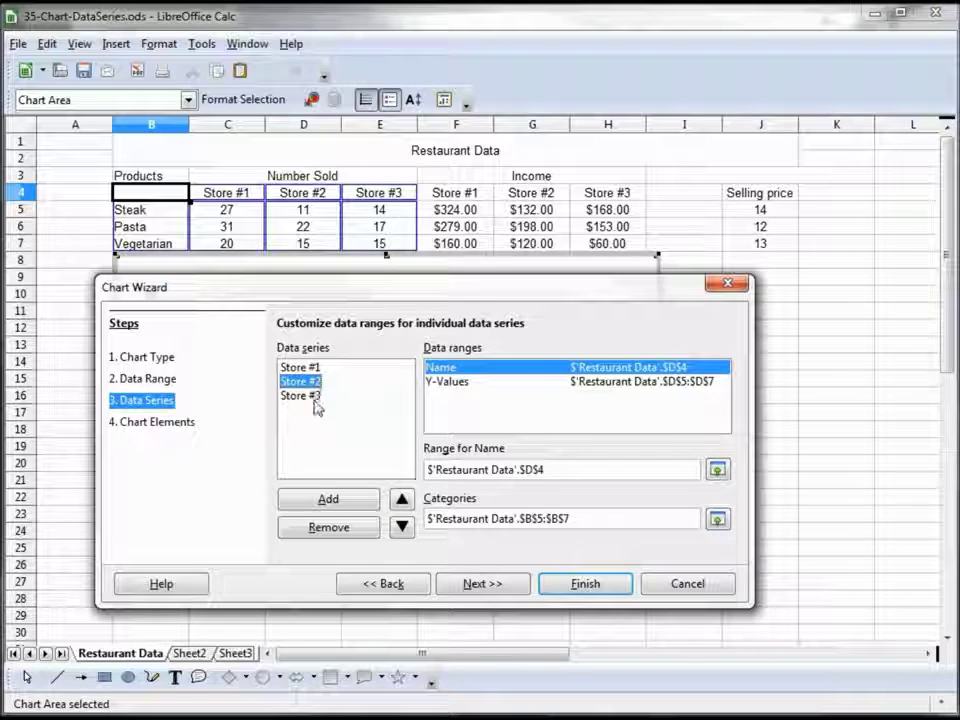
pyautogui.click(313, 396)
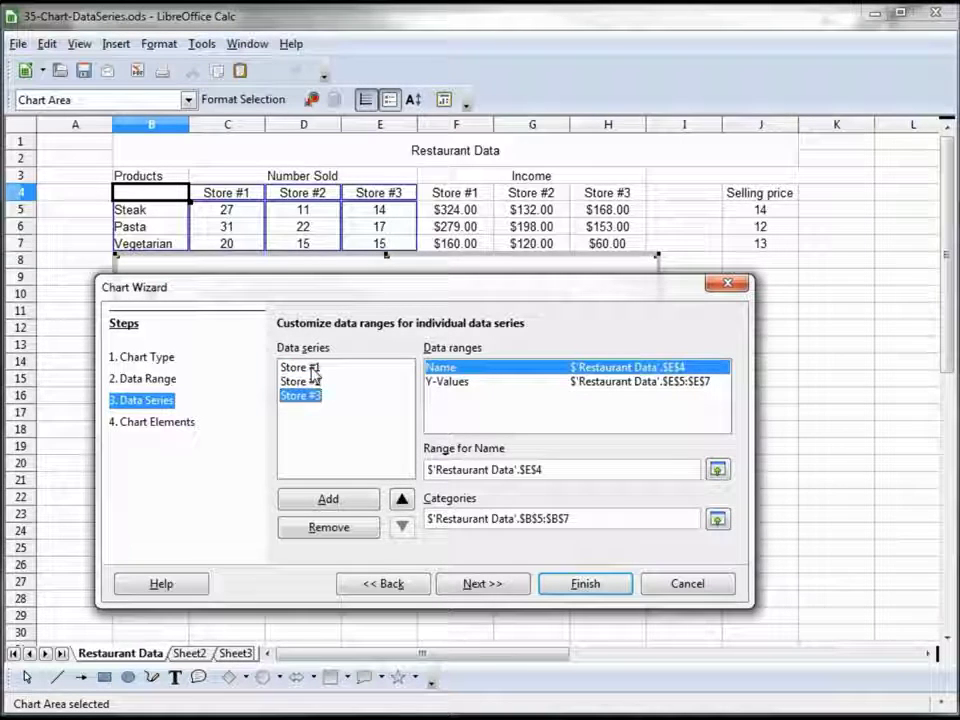
pyautogui.click(313, 369)
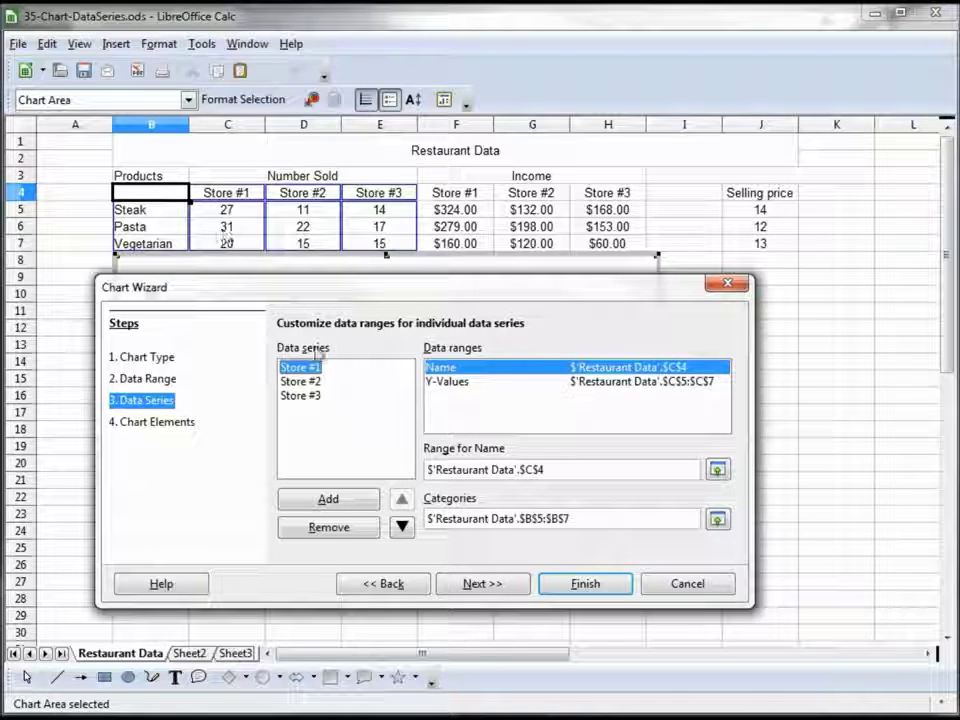
pyautogui.click(306, 382)
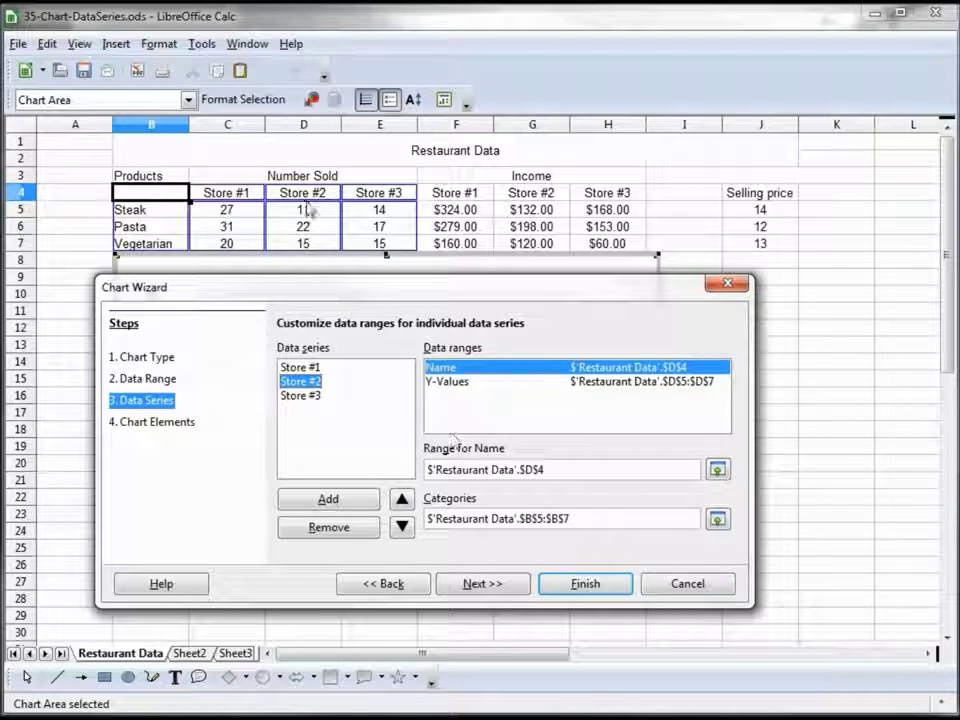
pyautogui.click(303, 396)
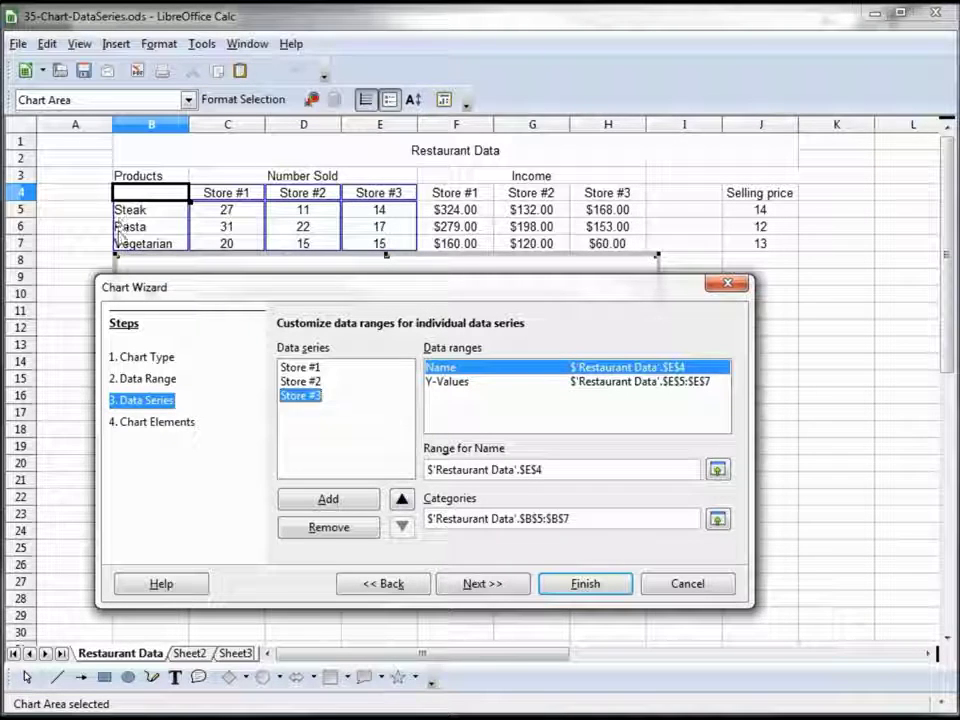
pyautogui.click(300, 382)
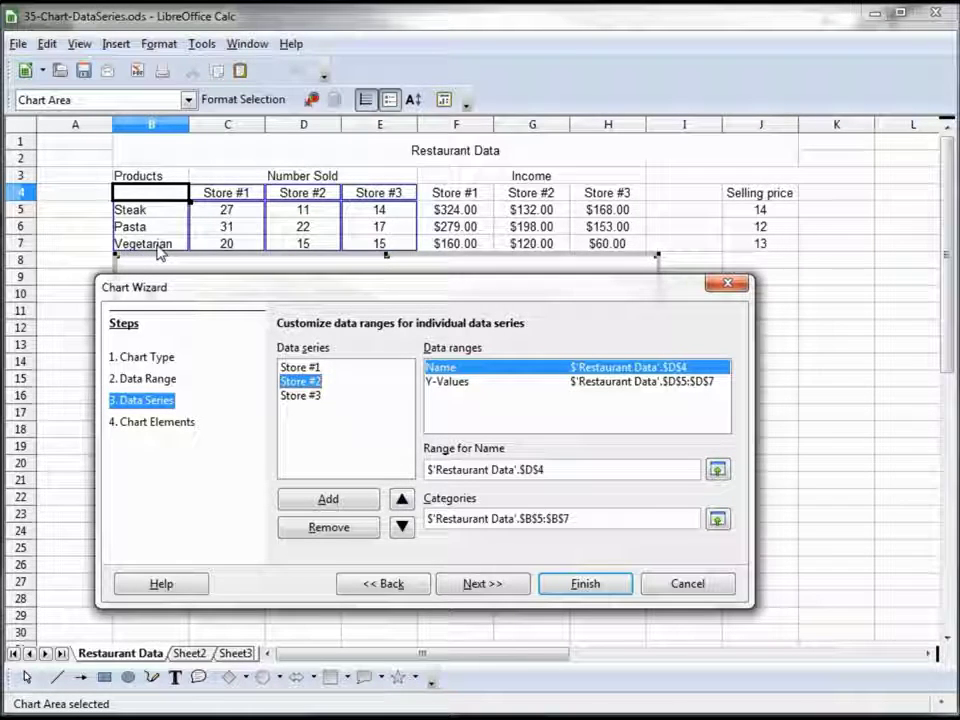
# Set the chart to take its data series from rows and check the resulting product series.
pyautogui.click(148, 379)
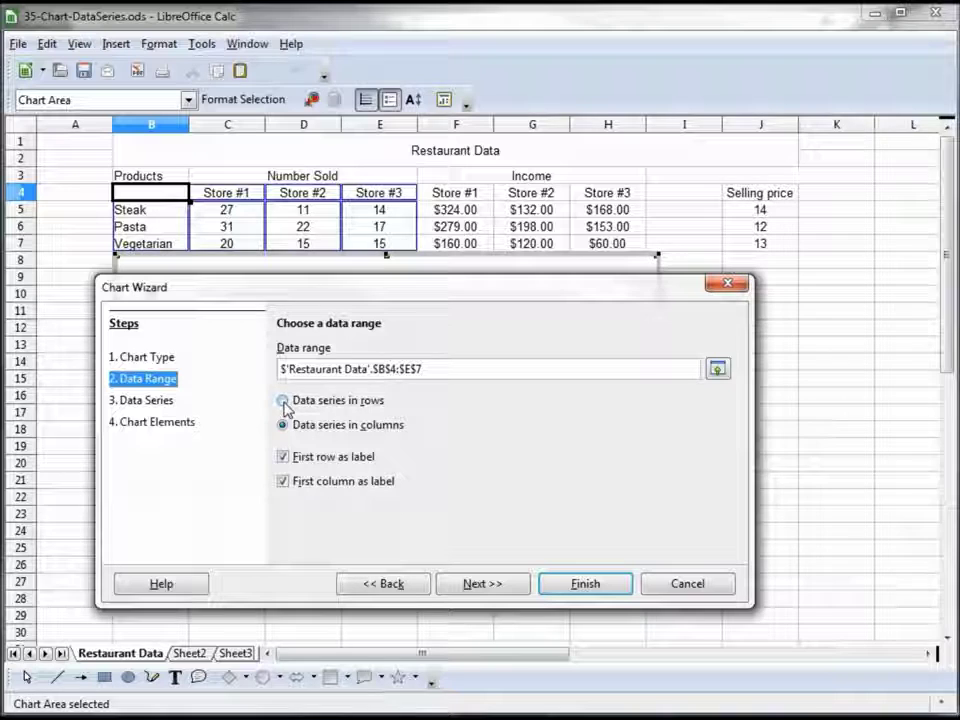
pyautogui.click(283, 401)
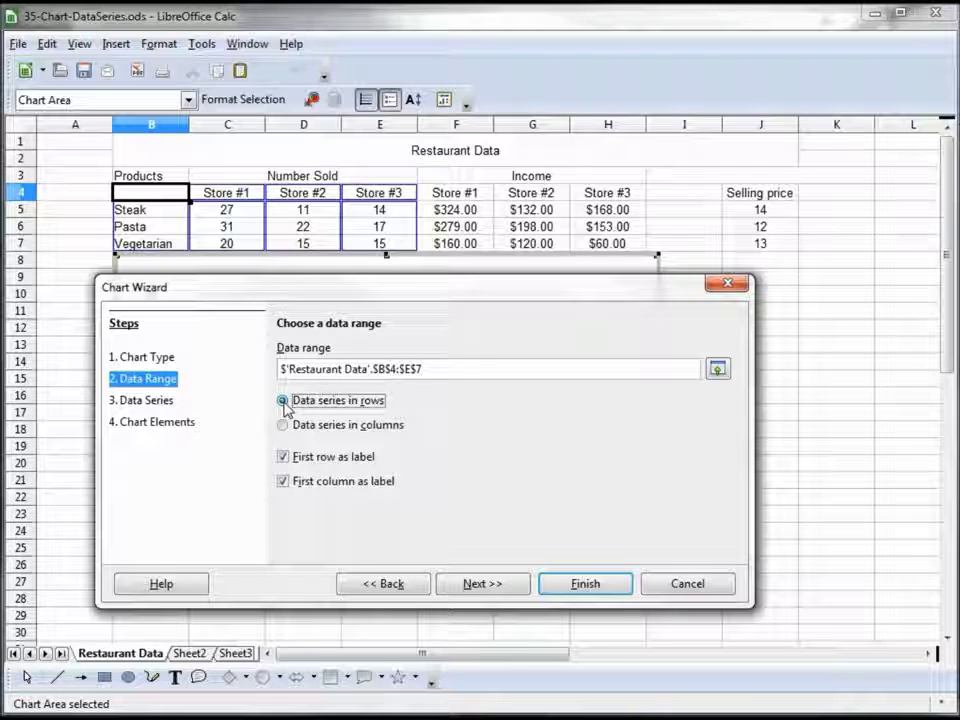
pyautogui.click(142, 403)
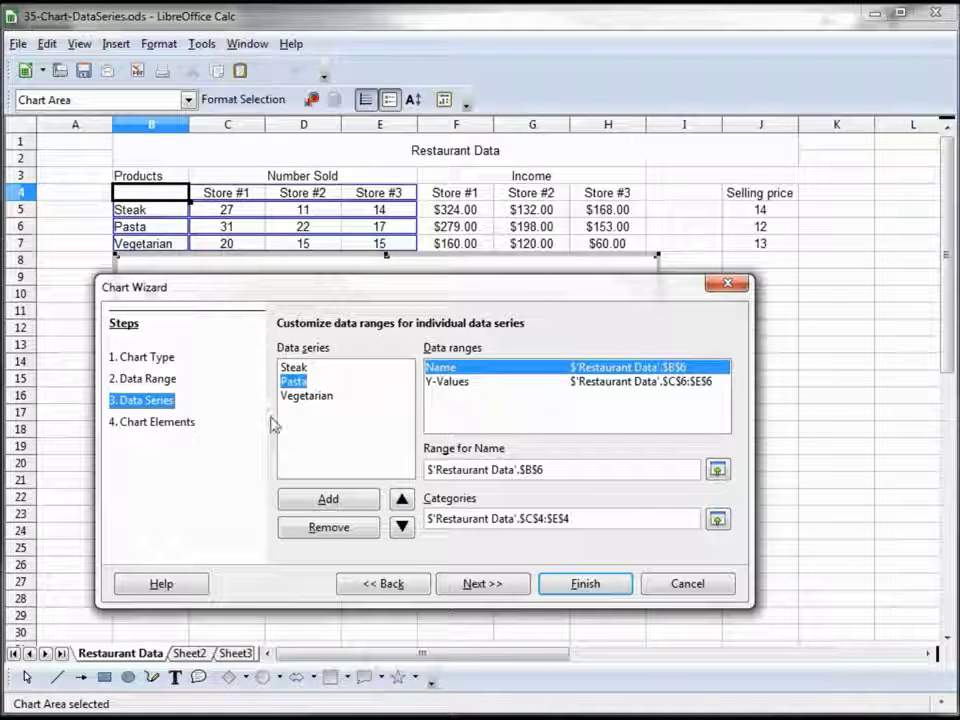
# Give the chart the title "Restaurant Chart".
pyautogui.click(152, 430)
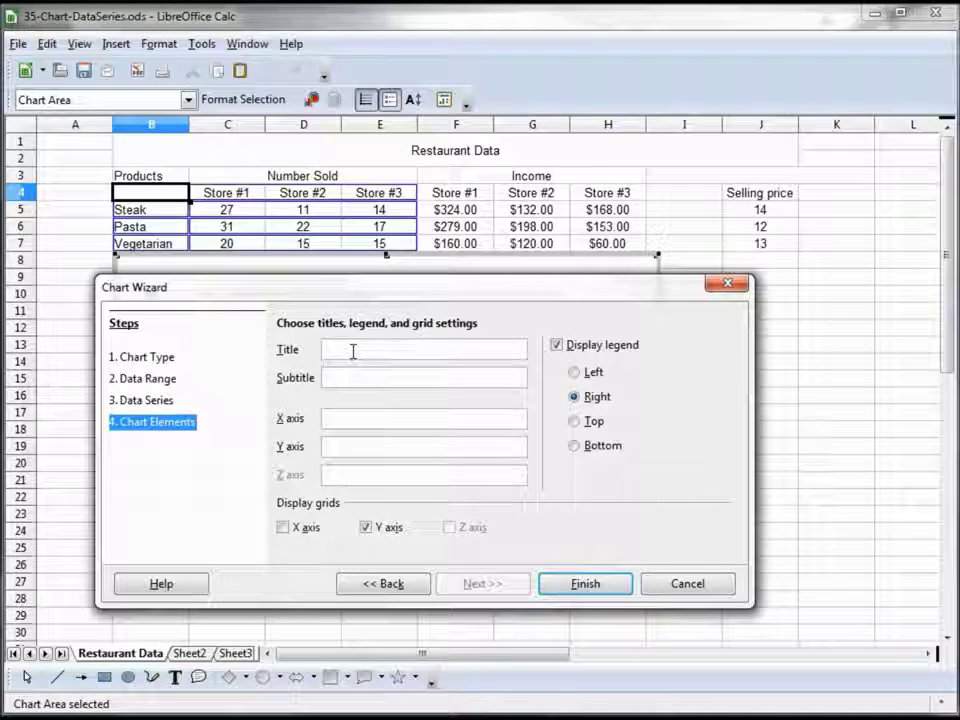
pyautogui.write('Resta')
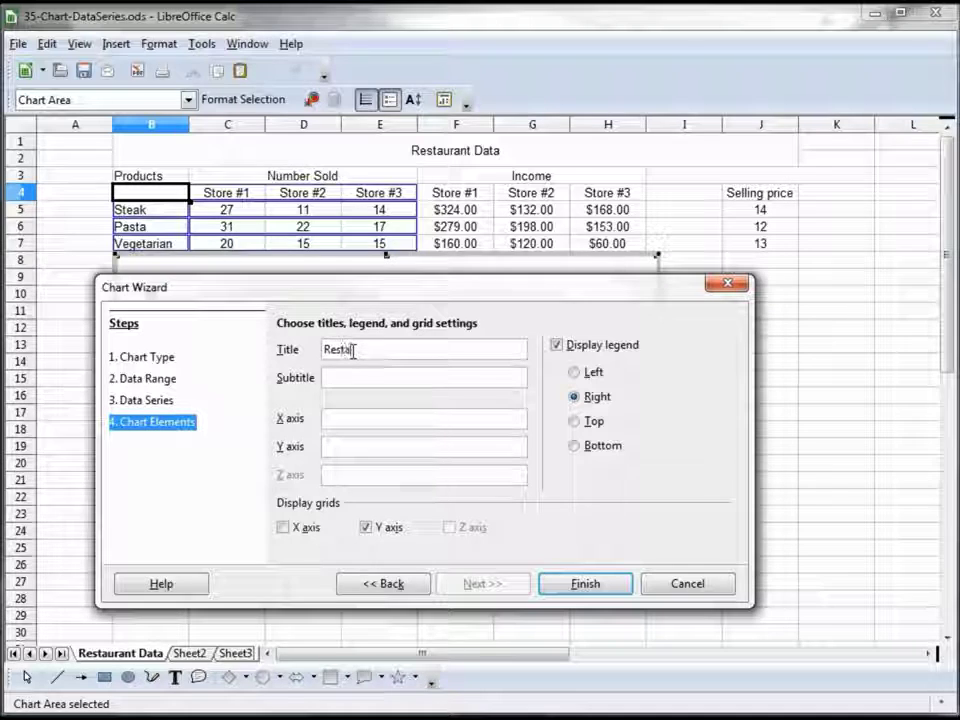
pyautogui.write('urant')
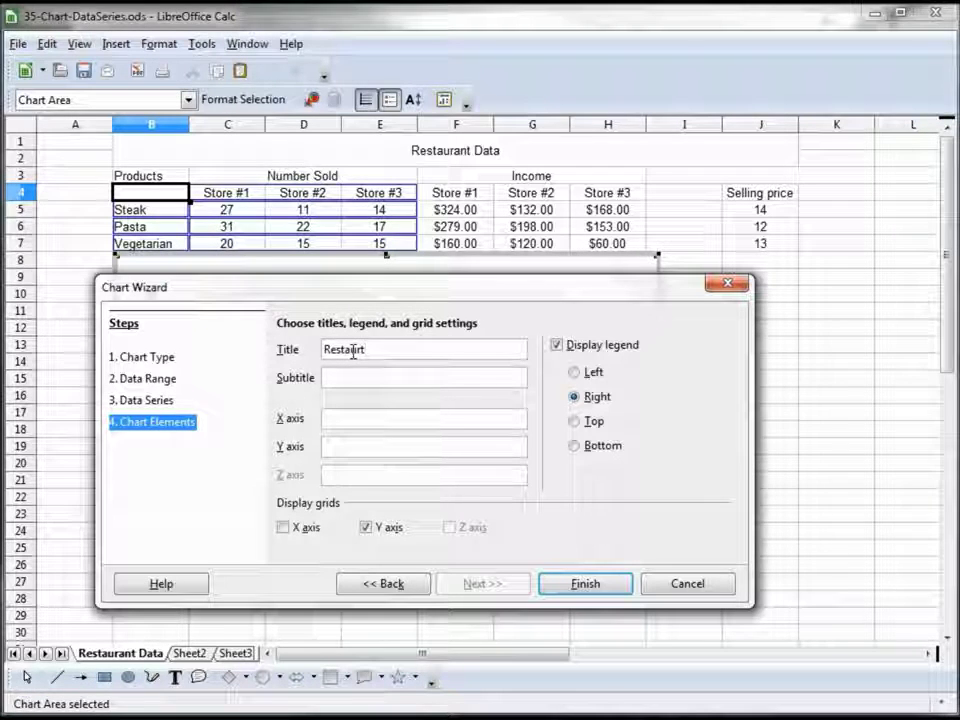
pyautogui.write(' Chart')
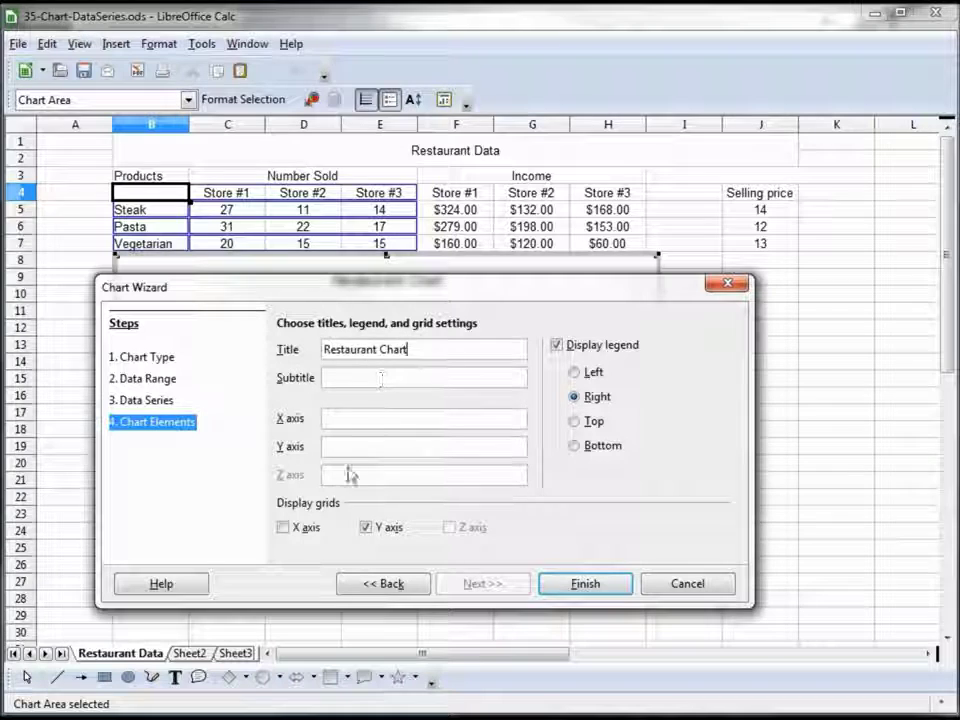
# Label the Y axis "Number Sold" and finish creating the chart.
pyautogui.click(344, 421)
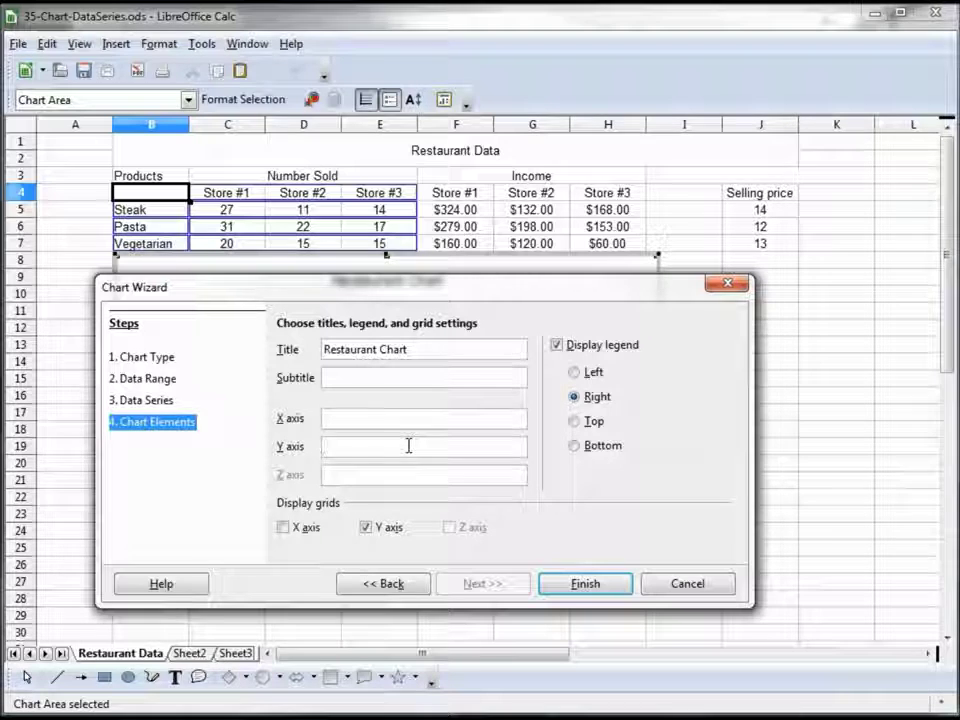
pyautogui.write('mb')
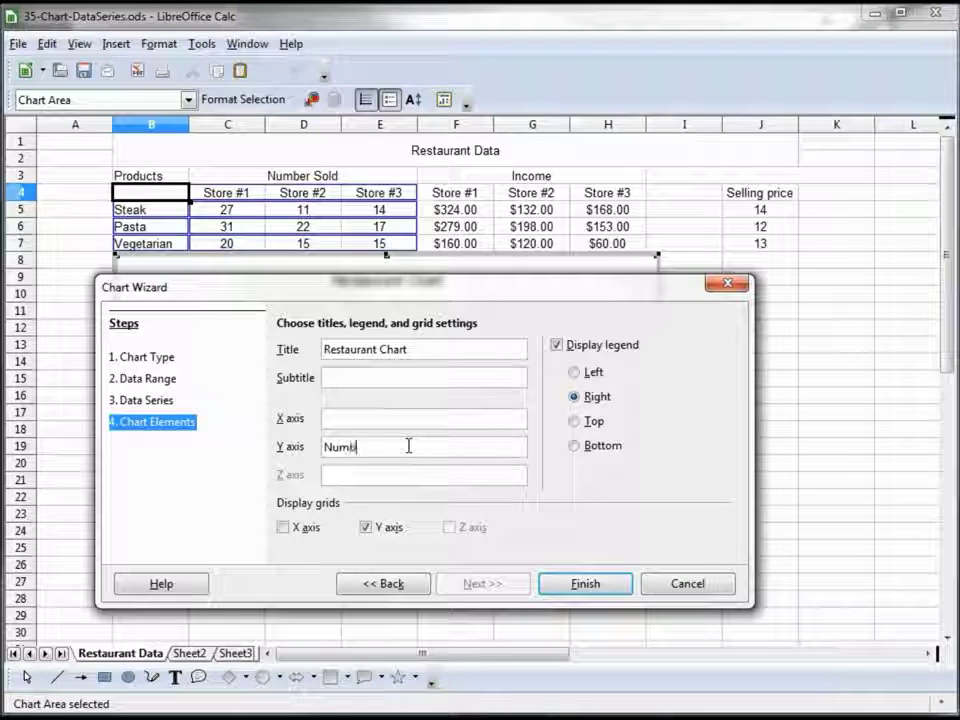
pyautogui.write('er Sold')
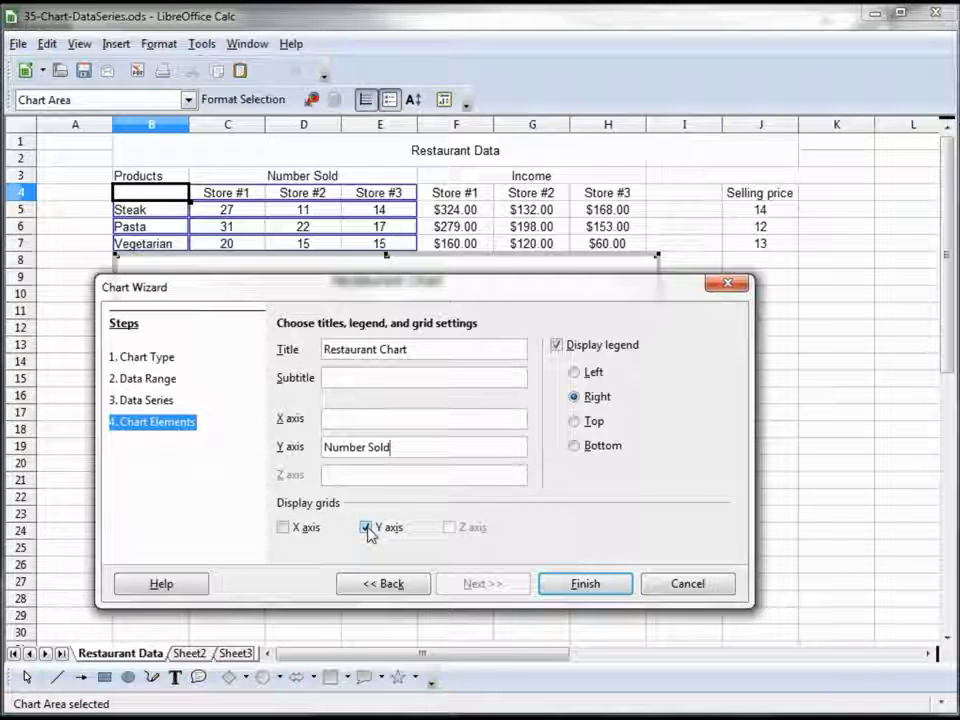
pyautogui.click(585, 584)
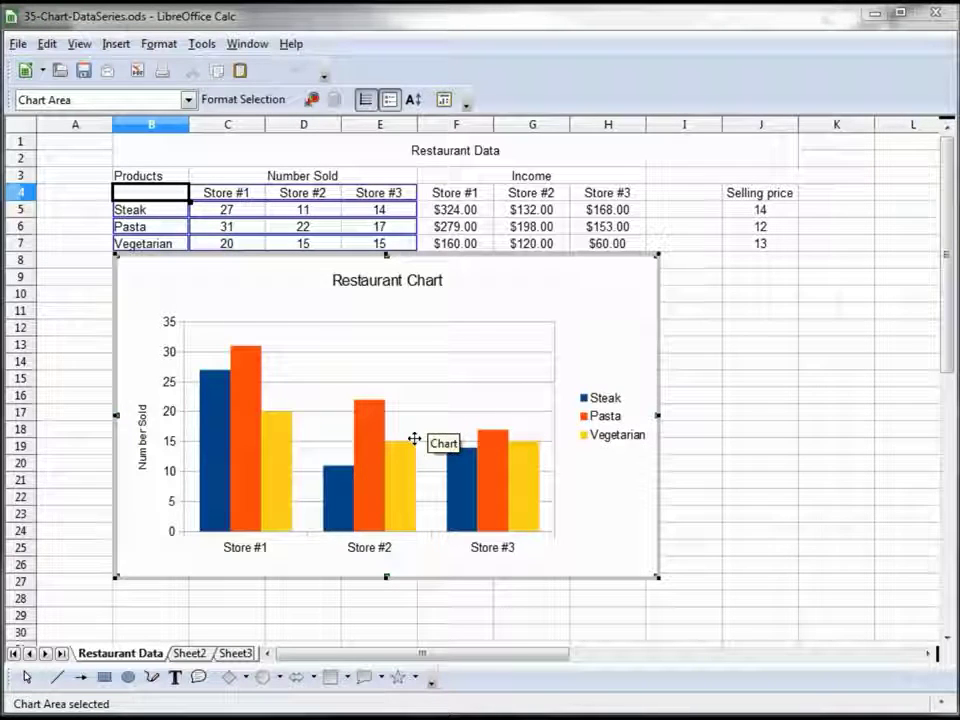
# Cut the finished Restaurant Chart from the Restaurant Data sheet.
pyautogui.click(753, 340)
pyautogui.click(546, 327)
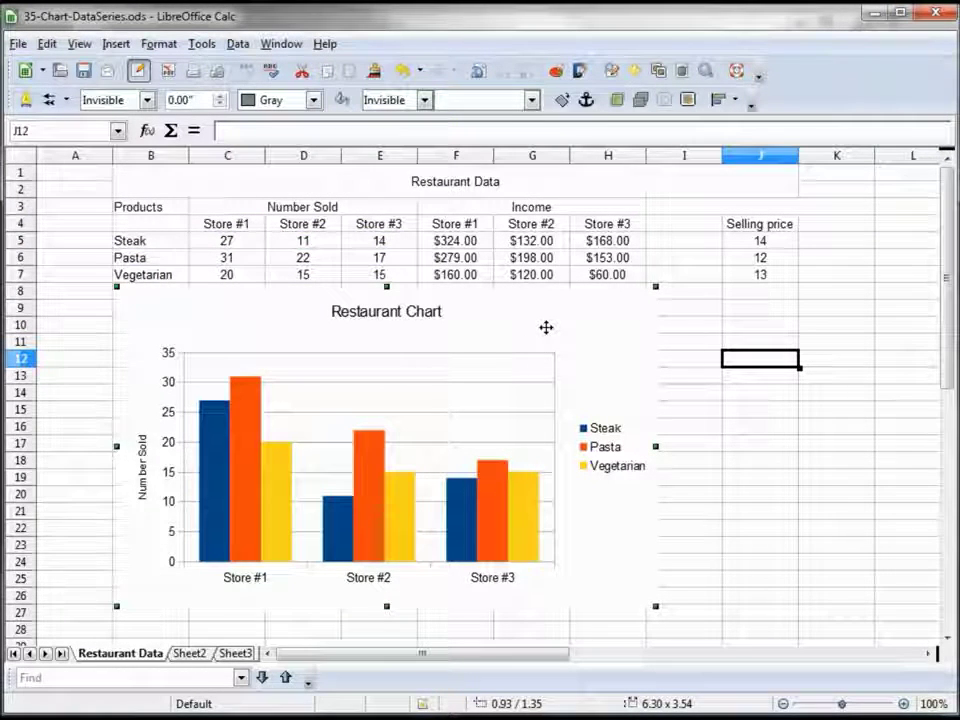
pyautogui.press('Delete')
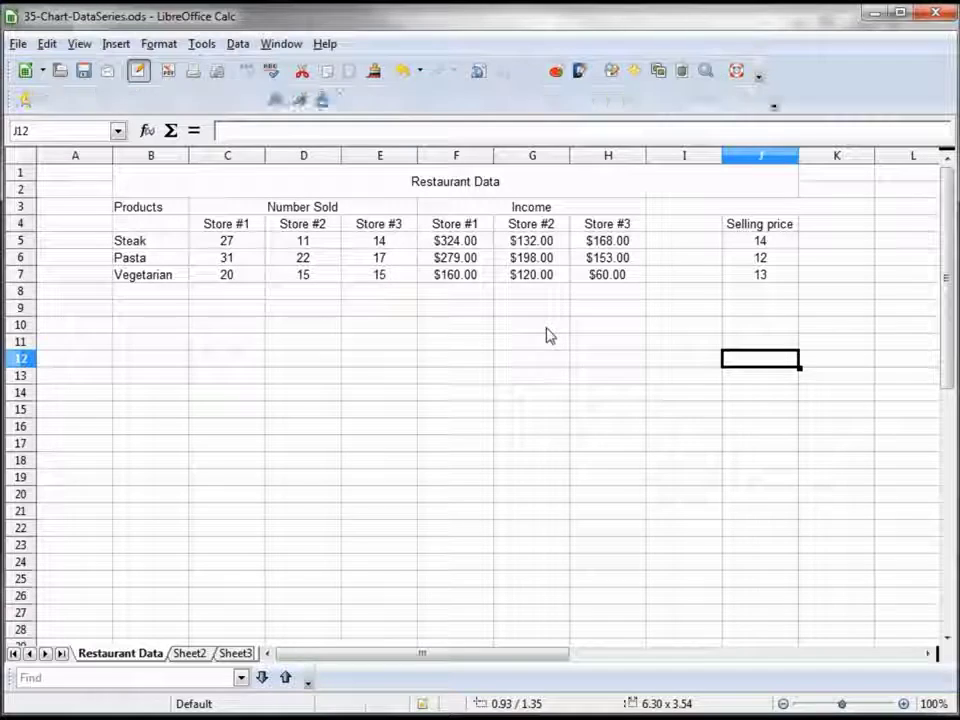
# Paste the cut chart at cell B3 of Sheet2 and enlarge it to about 8.91 x 4.75 inches.
pyautogui.click(190, 653)
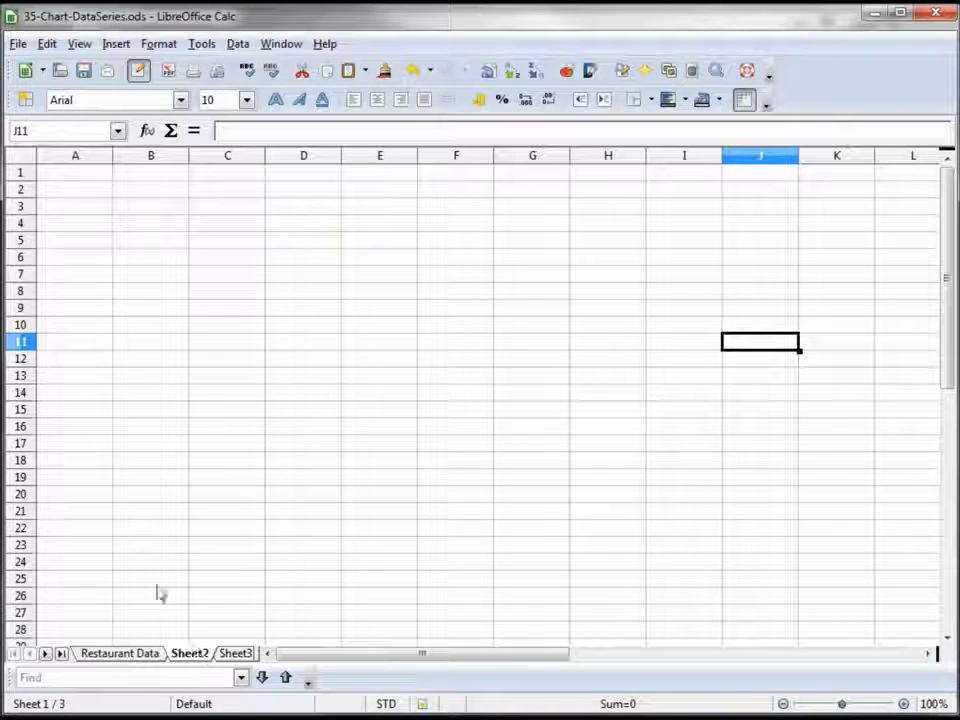
pyautogui.click(137, 210)
pyautogui.rightClick(137, 210)
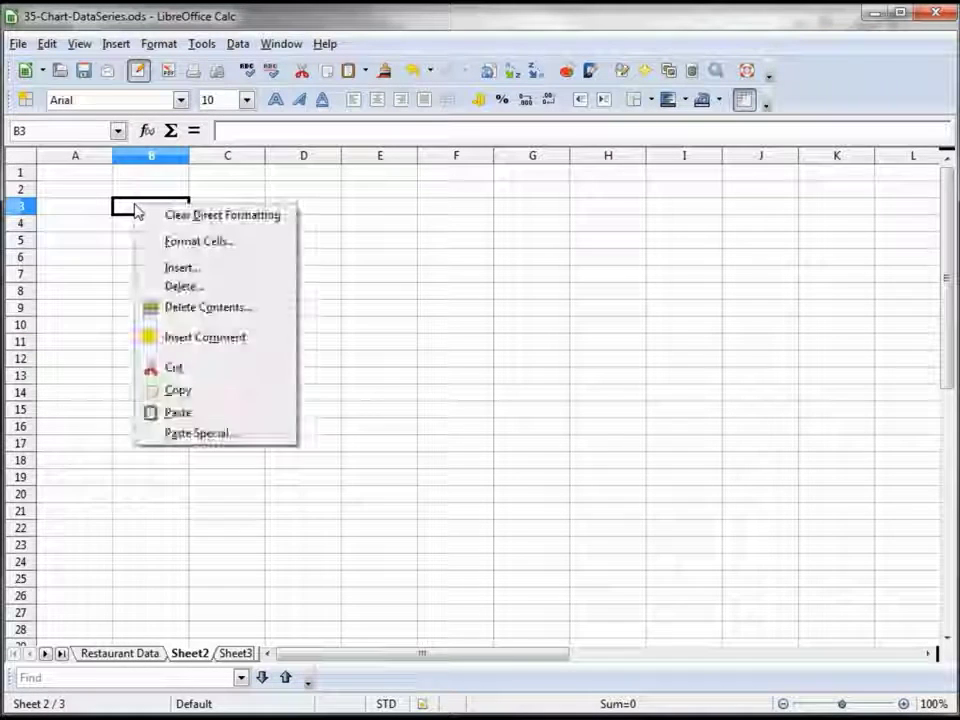
pyautogui.click(190, 418)
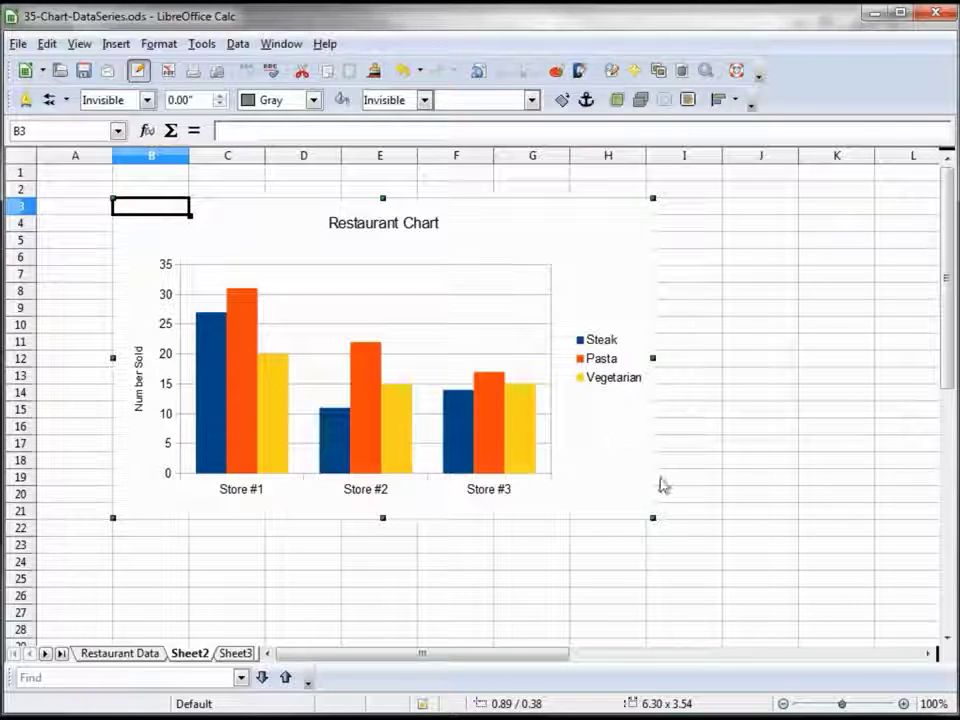
pyautogui.moveTo(651, 518); pyautogui.dragTo(876, 627)
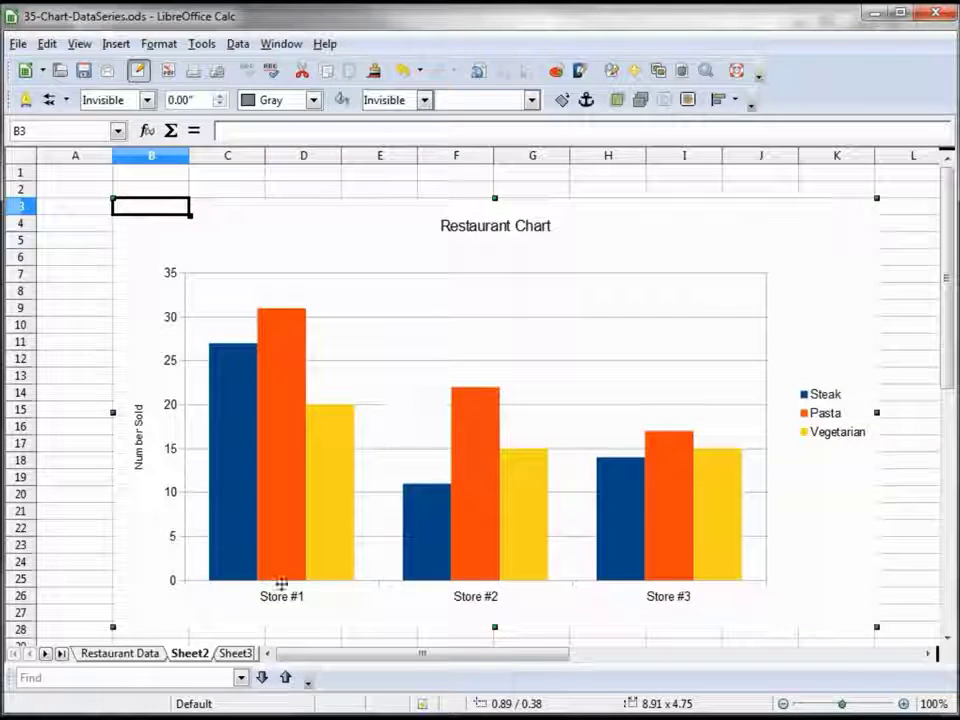
# Create a Normal column chart on the Restaurant Data sheet from the product names in B4:B7 and the Income data in F4:H7.
pyautogui.click(127, 654)
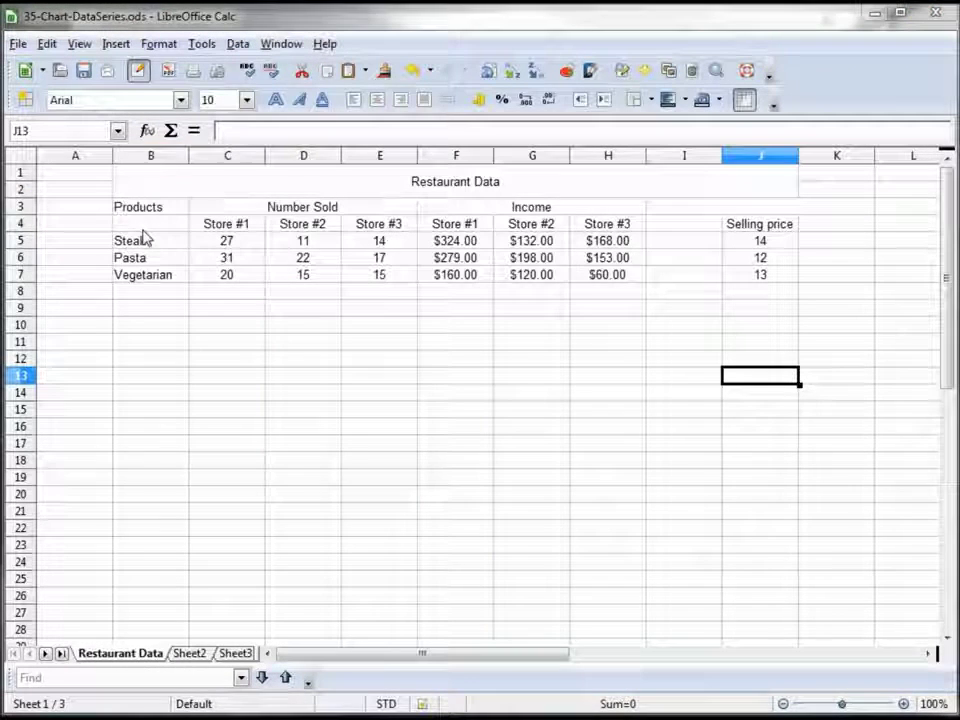
pyautogui.moveTo(150, 226); pyautogui.dragTo(153, 280)
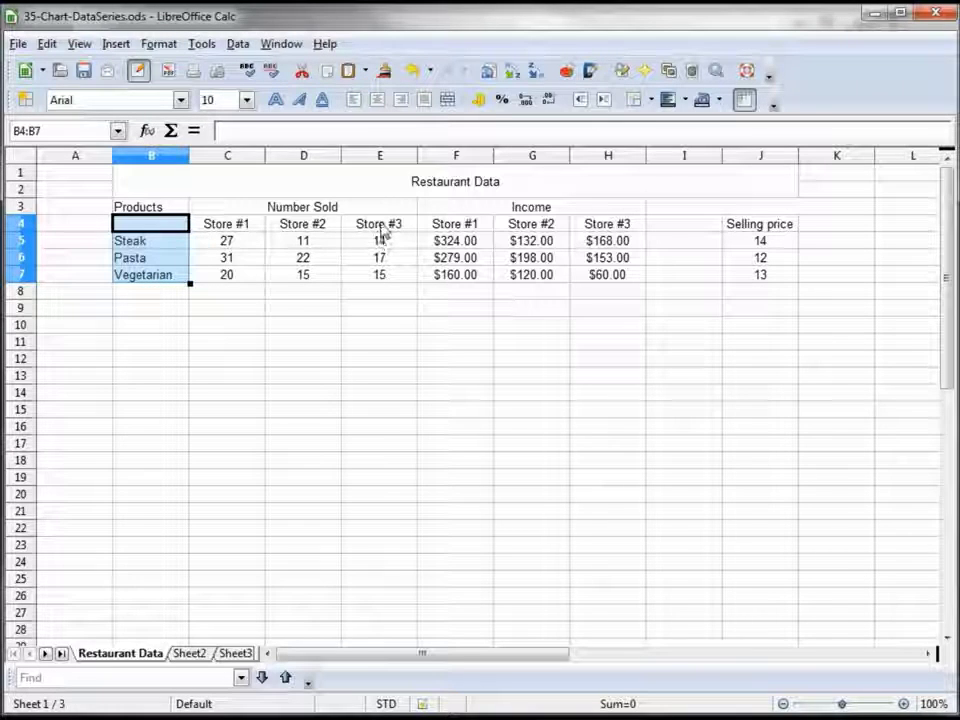
pyautogui.moveTo(460, 228); pyautogui.dragTo(607, 282)
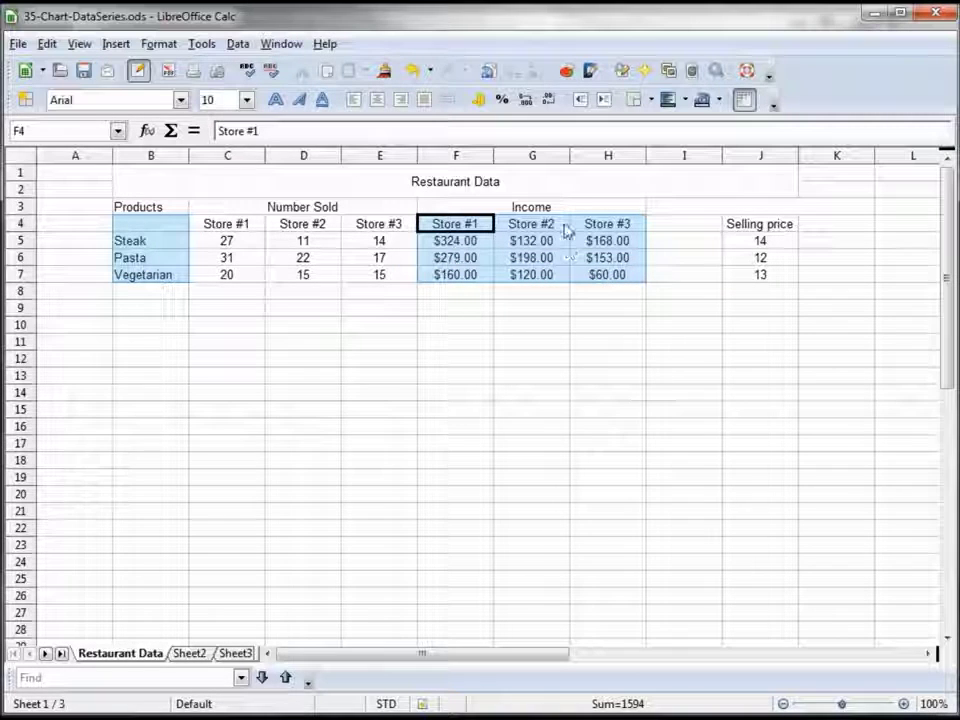
pyautogui.click(566, 71)
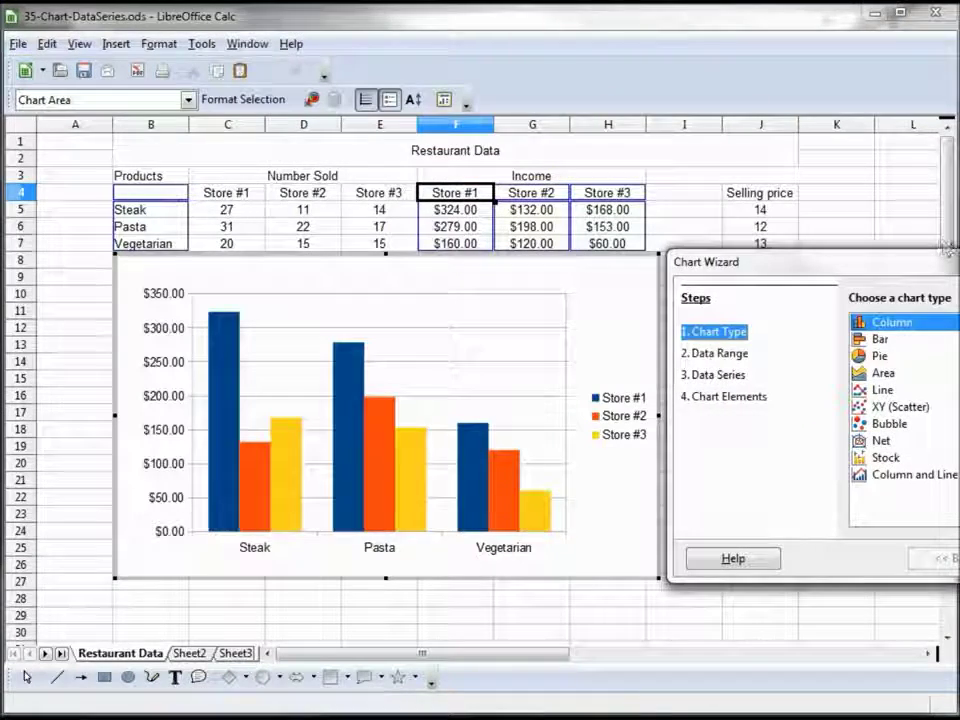
pyautogui.click(827, 513)
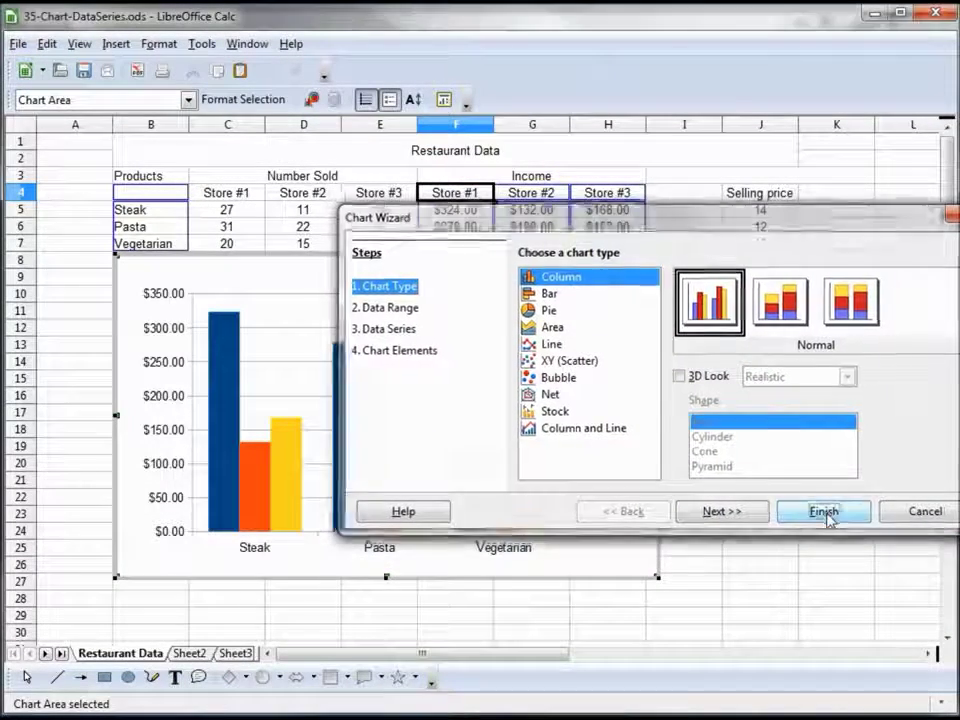